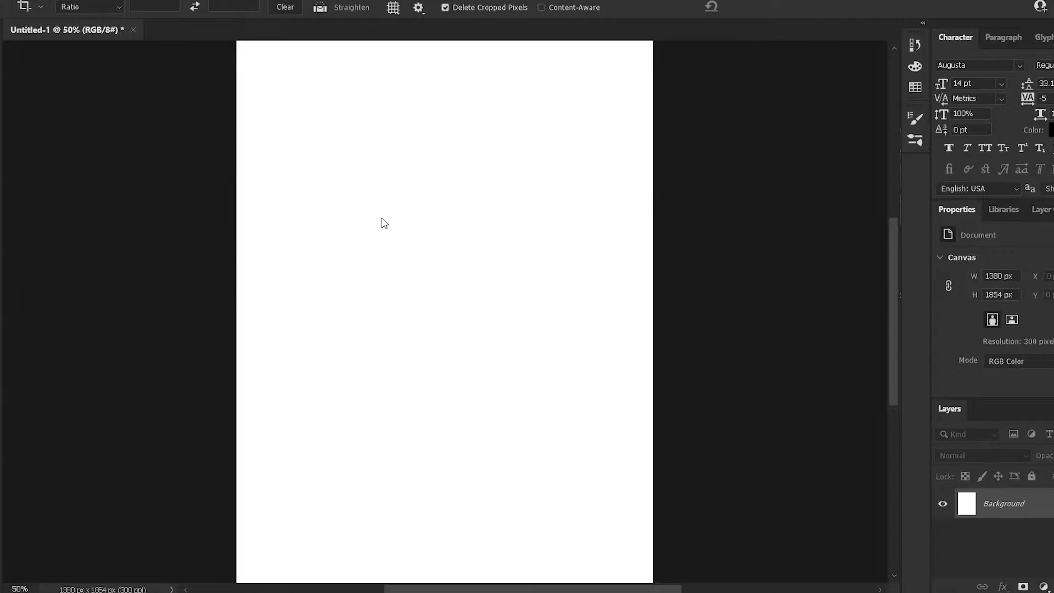
Place the character render, copy the close-up to its own layer and enlarge it about twice.
{"action": "key", "text": "Return"}
{"action": "key", "text": "m"}
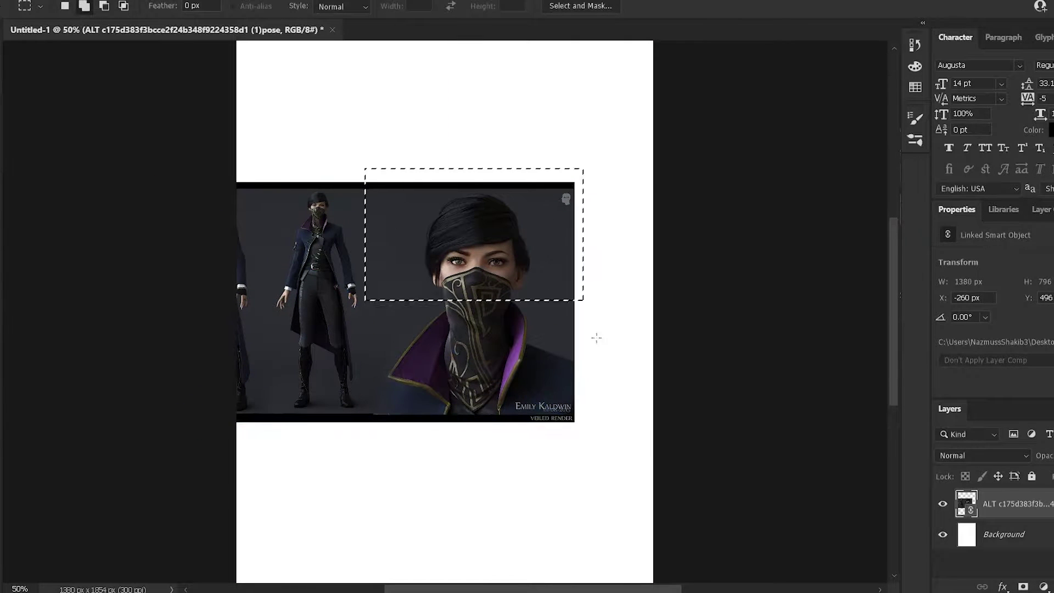
{"action": "key", "text": "ctrl+j"}
{"action": "key", "text": "ctrl+minus"}
{"action": "key", "text": "ctrl+t"}
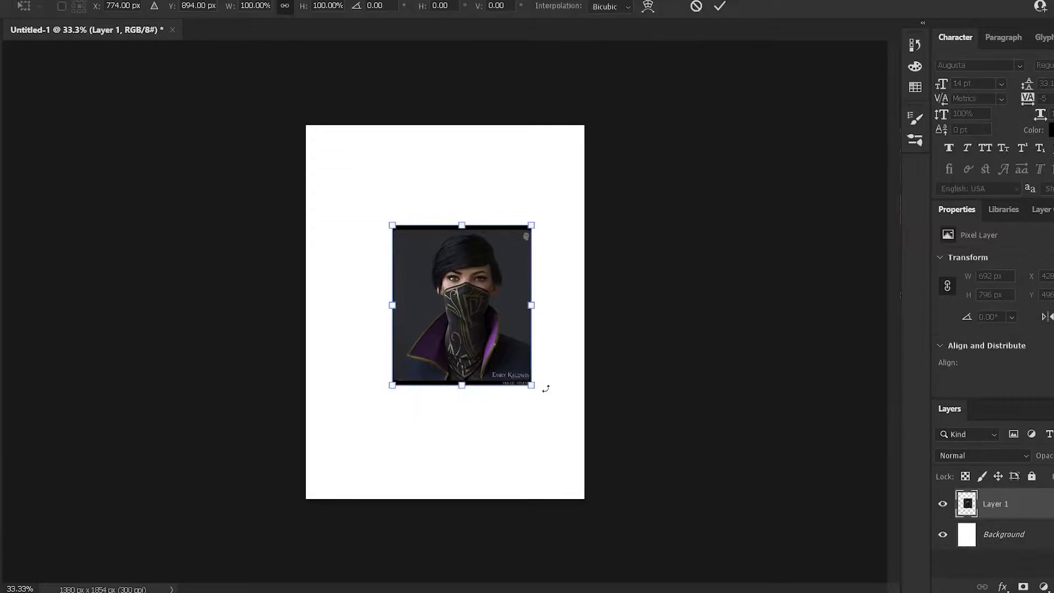
{"action": "left_click_drag", "start_coordinate": [544, 383], "coordinate": [591, 481]}
{"action": "key", "text": "Return"}
{"action": "key", "text": "ctrl+plus"}
Select the woman with Quick Selection, dropping a stray patch and lassoing in the collar edge.
{"action": "key", "text": "w"}
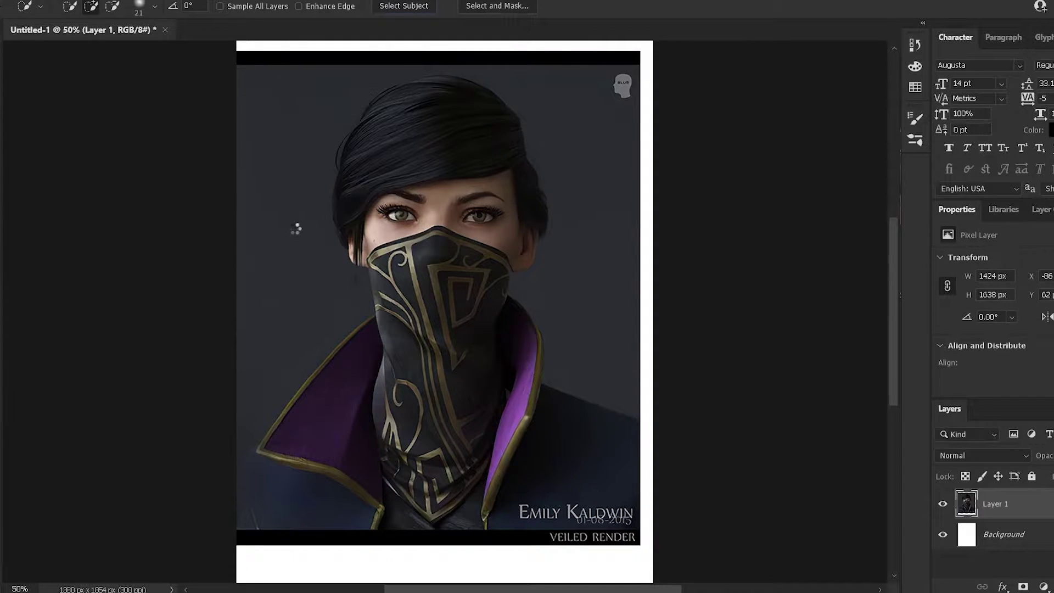
{"action": "key", "text": "ctrl+plus"}
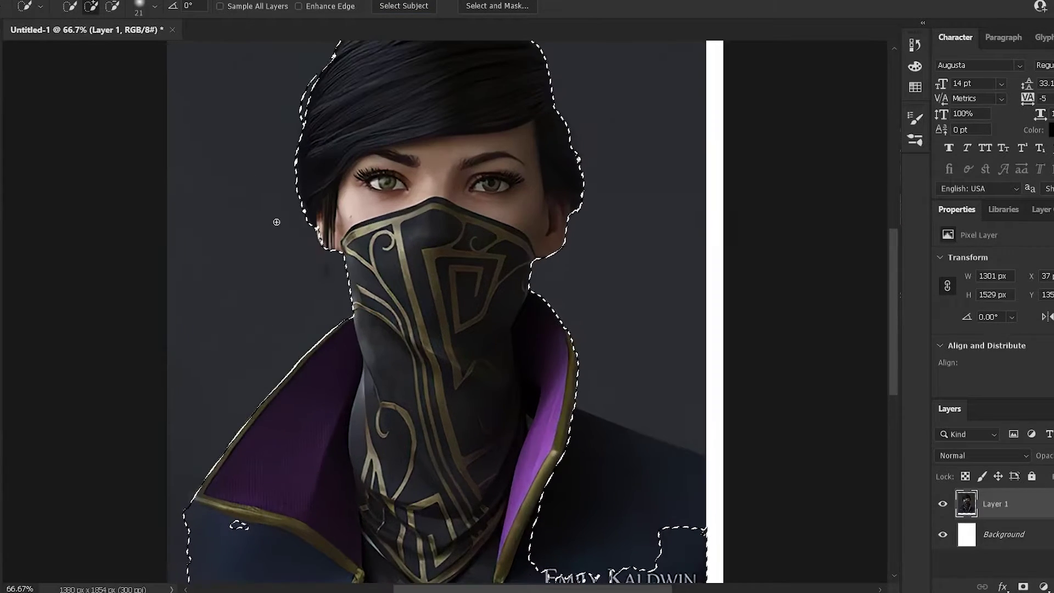
{"action": "key", "text": "ctrl+plus"}
{"action": "key", "text": "ctrl+plus"}
{"action": "key", "text": "l"}
{"action": "key", "text": "w"}
{"action": "left_click", "coordinate": [400, 283], "text": "alt"}
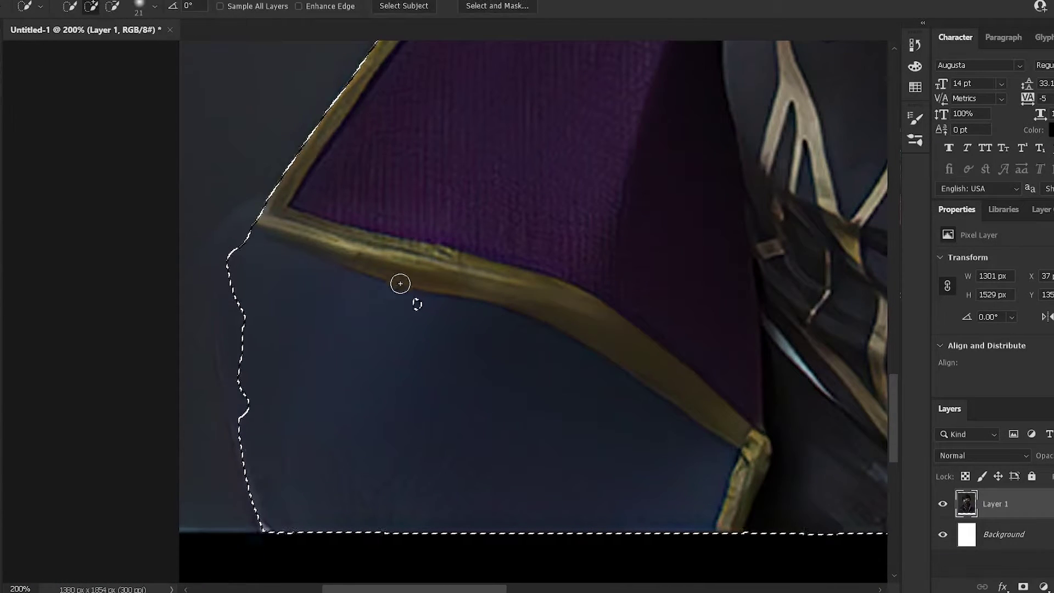
{"action": "key", "text": "l"}
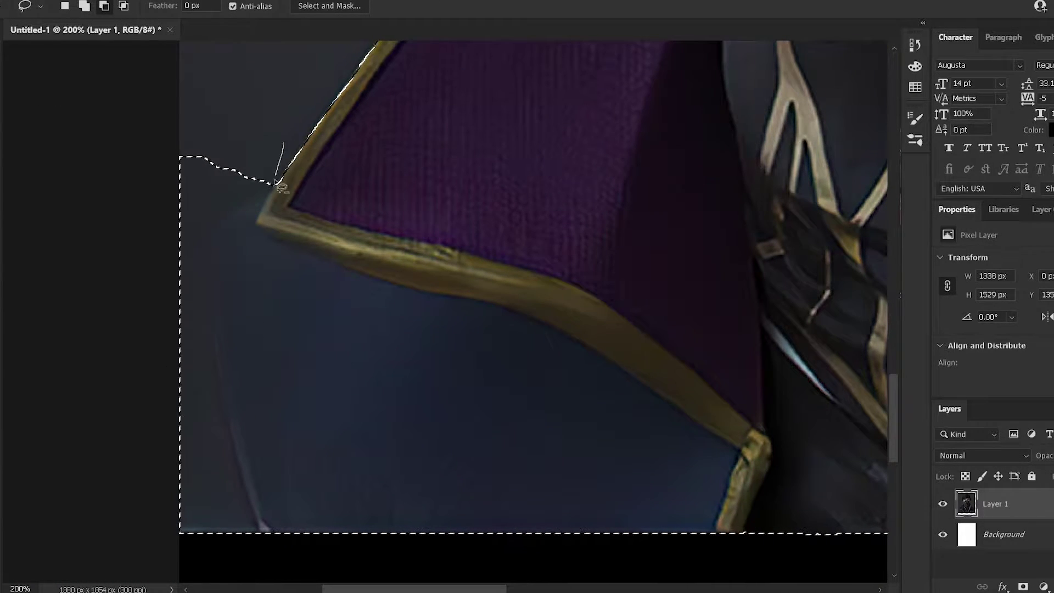
{"action": "left_click_drag", "start_coordinate": [280, 187], "coordinate": [225, 173]}
{"action": "scroll", "coordinate": [237, 153], "scroll_direction": "right", "scroll_amount": 5}
{"action": "scroll", "coordinate": [374, 169], "scroll_direction": "right", "scroll_amount": 5}
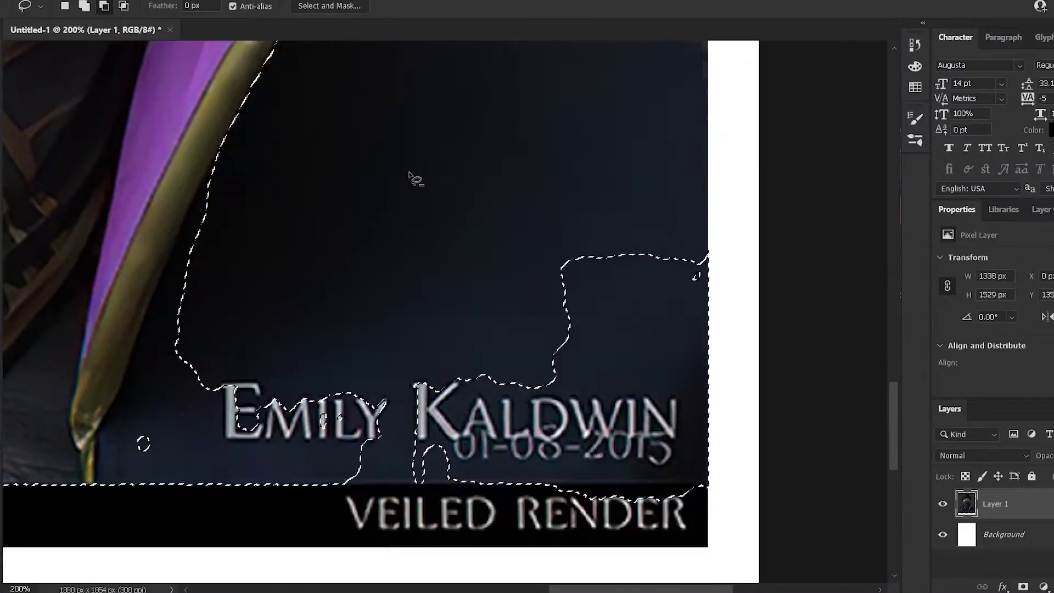
Finish refining the selection and copy the woman onto a new layer.
{"action": "key", "text": "w"}
{"action": "scroll", "coordinate": [325, 212], "scroll_direction": "up", "scroll_amount": 8}
{"action": "scroll", "coordinate": [205, 200], "scroll_direction": "up", "scroll_amount": 8}
{"action": "scroll", "coordinate": [104, 206], "scroll_direction": "up", "scroll_amount": 8}
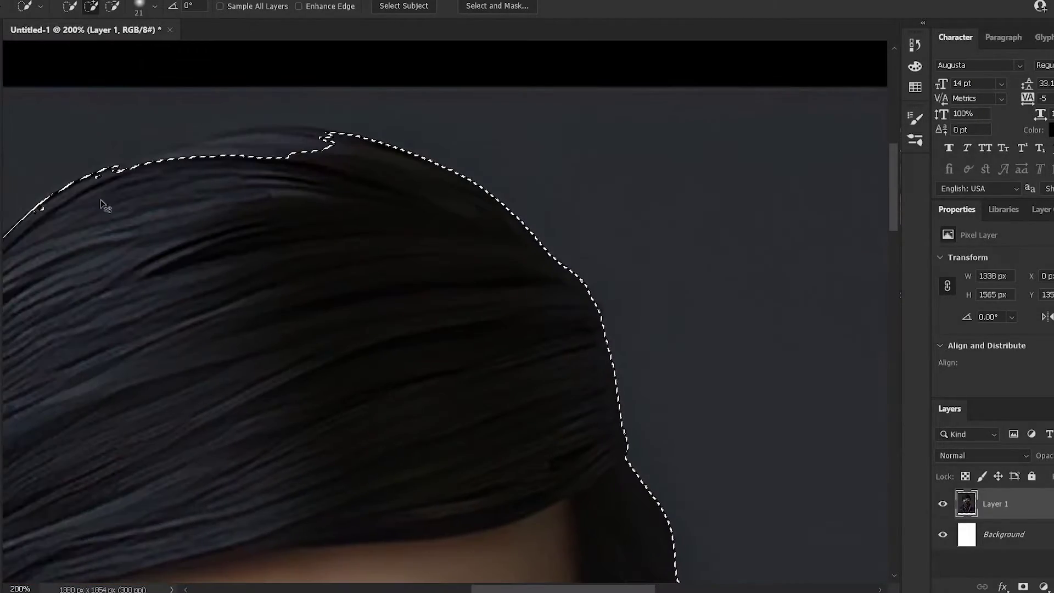
{"action": "scroll", "coordinate": [104, 206], "scroll_direction": "left", "scroll_amount": 3}
{"action": "key", "text": "l"}
{"action": "scroll", "coordinate": [384, 192], "scroll_direction": "down", "scroll_amount": 2}
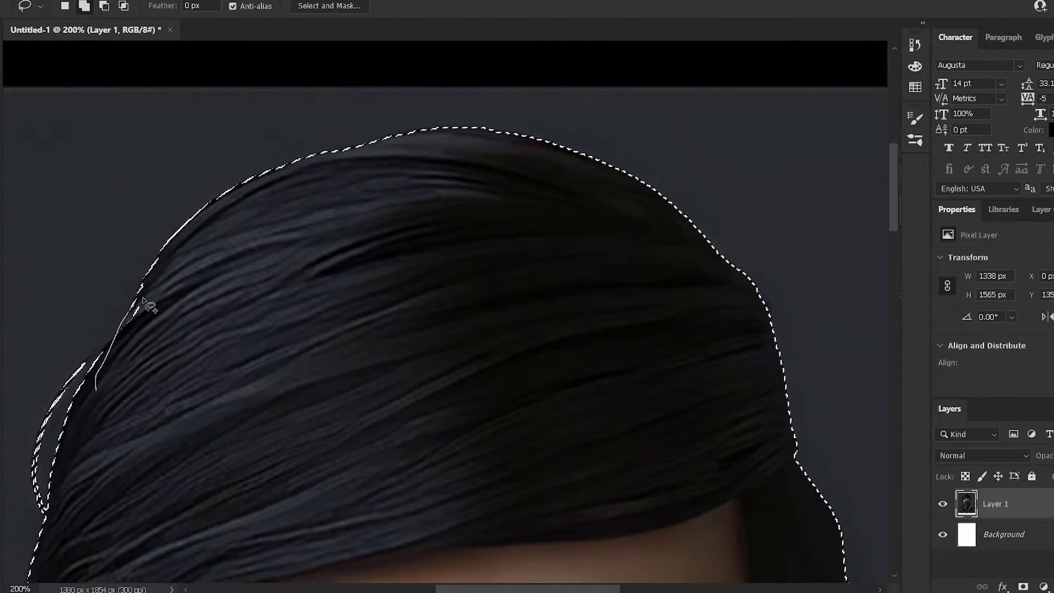
{"action": "scroll", "coordinate": [141, 301], "scroll_direction": "down", "scroll_amount": 3}
{"action": "scroll", "coordinate": [202, 358], "scroll_direction": "down", "scroll_amount": 3}
{"action": "scroll", "coordinate": [355, 382], "scroll_direction": "up", "scroll_amount": 1}
{"action": "key", "text": "ctrl+j"}
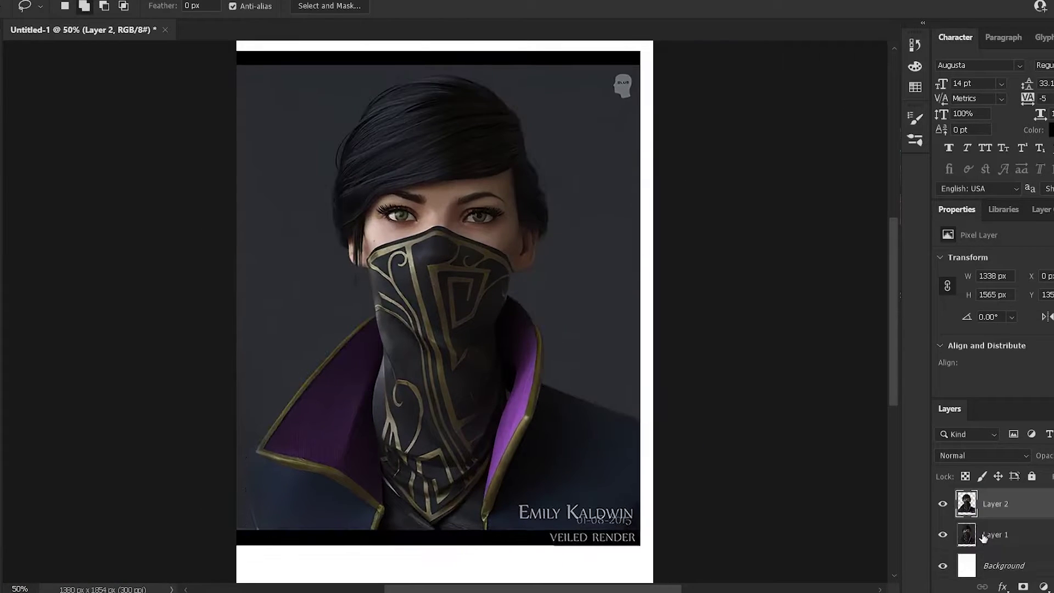
{"action": "scroll", "coordinate": [665, 434], "scroll_direction": "up", "scroll_amount": 2}
Erase the caption text with Content-Aware Fill.
{"action": "scroll", "coordinate": [664, 434], "scroll_direction": "right", "scroll_amount": 1}
{"action": "left_click_drag", "start_coordinate": [529, 380], "coordinate": [559, 466]}
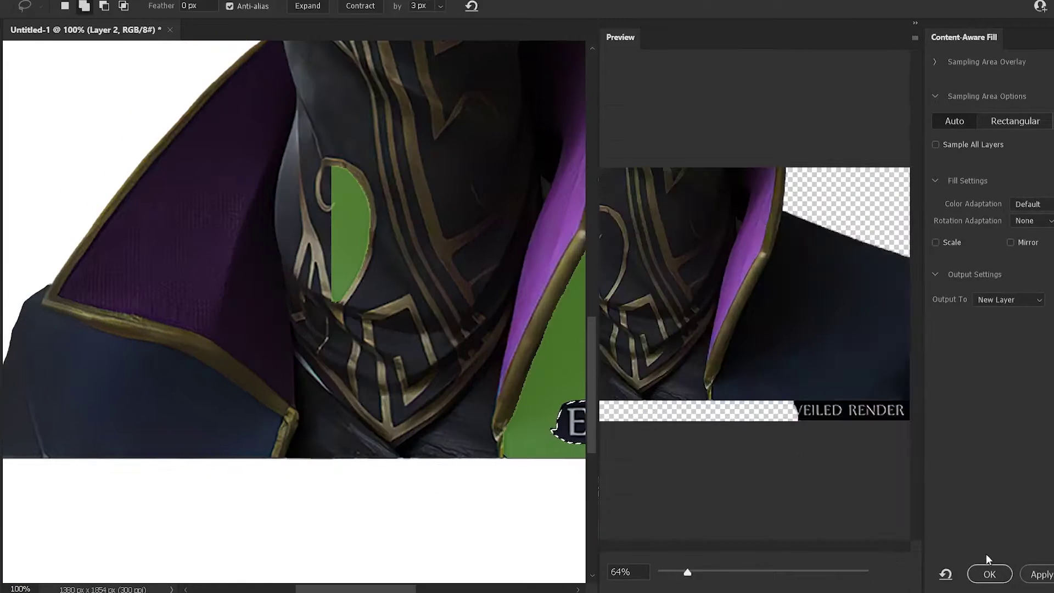
{"action": "left_click", "coordinate": [990, 573]}
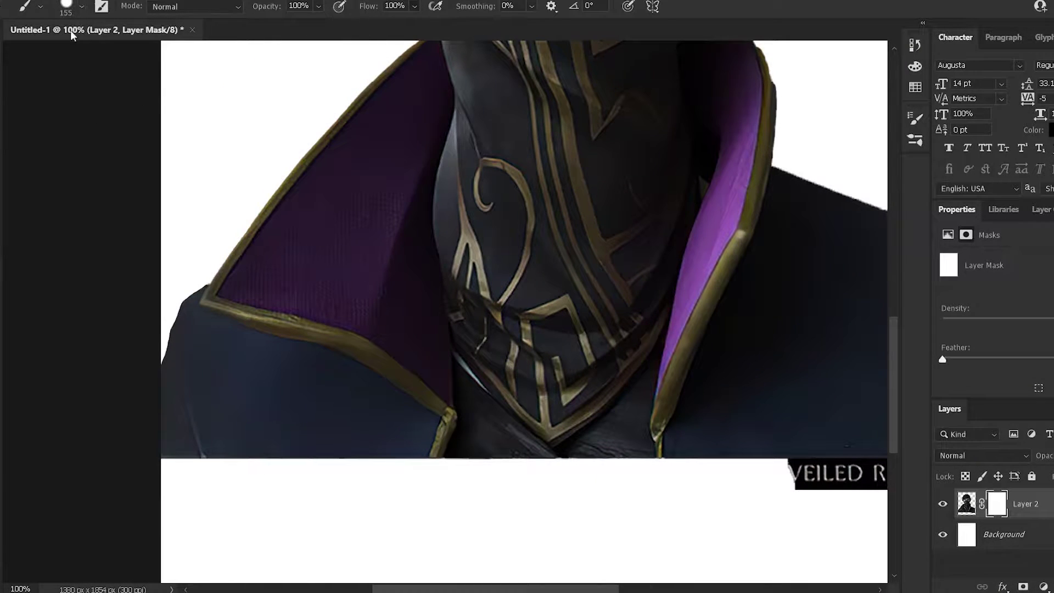
{"action": "scroll", "coordinate": [516, 478], "scroll_direction": "right", "scroll_amount": 5}
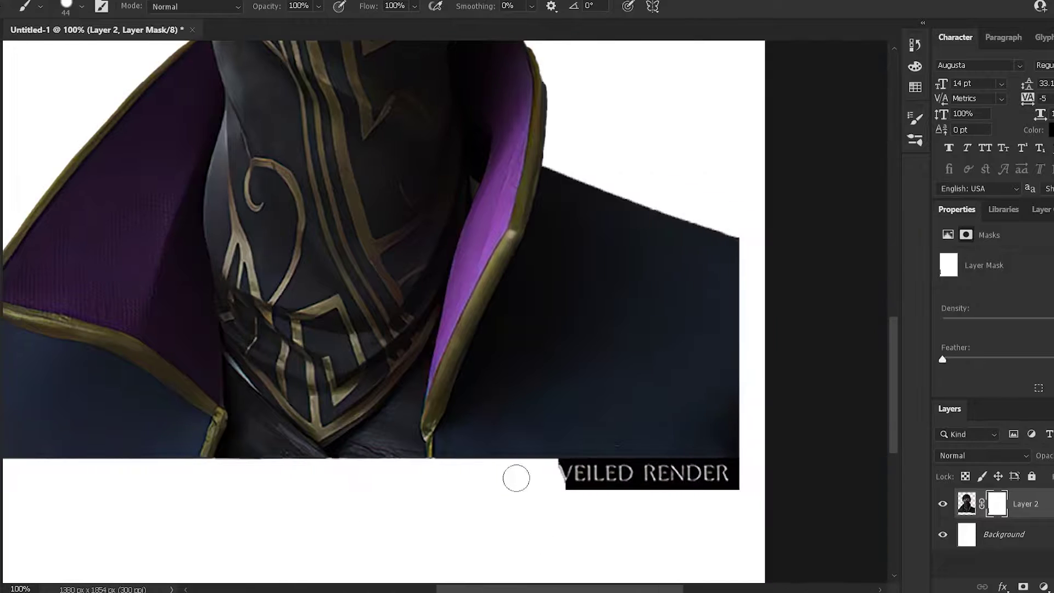
{"action": "left_click_drag", "start_coordinate": [516, 478], "coordinate": [506, 486]}
Fade the bottom of the portrait with a gradient on its layer mask.
{"action": "key", "text": "ctrl+minus"}
{"action": "key", "text": "ctrl+minus"}
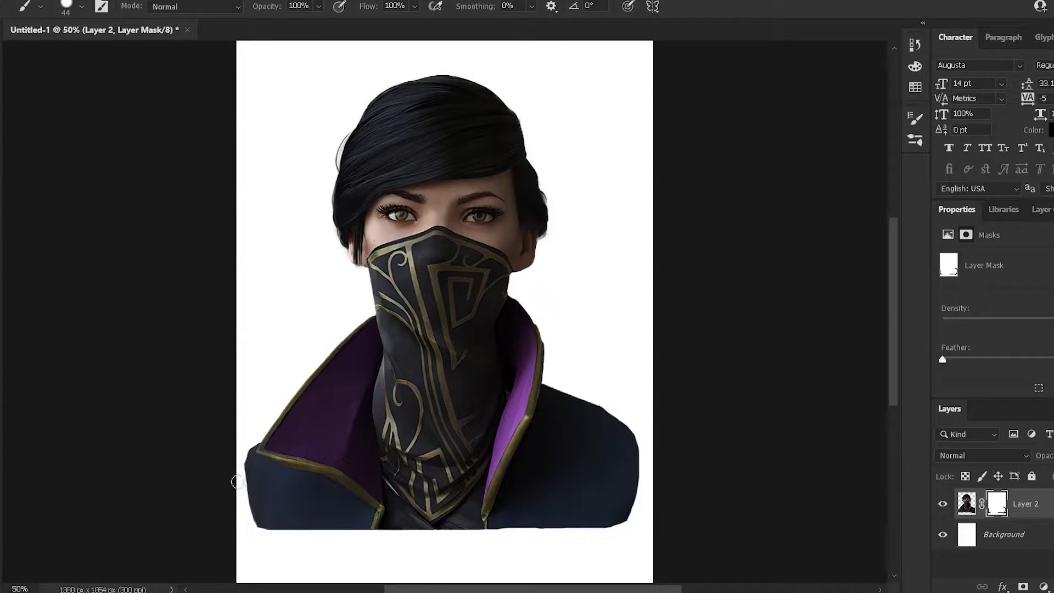
{"action": "key", "text": "ctrl+minus"}
{"action": "key", "text": "g"}
{"action": "left_click_drag", "start_coordinate": [463, 467], "coordinate": [464, 380]}
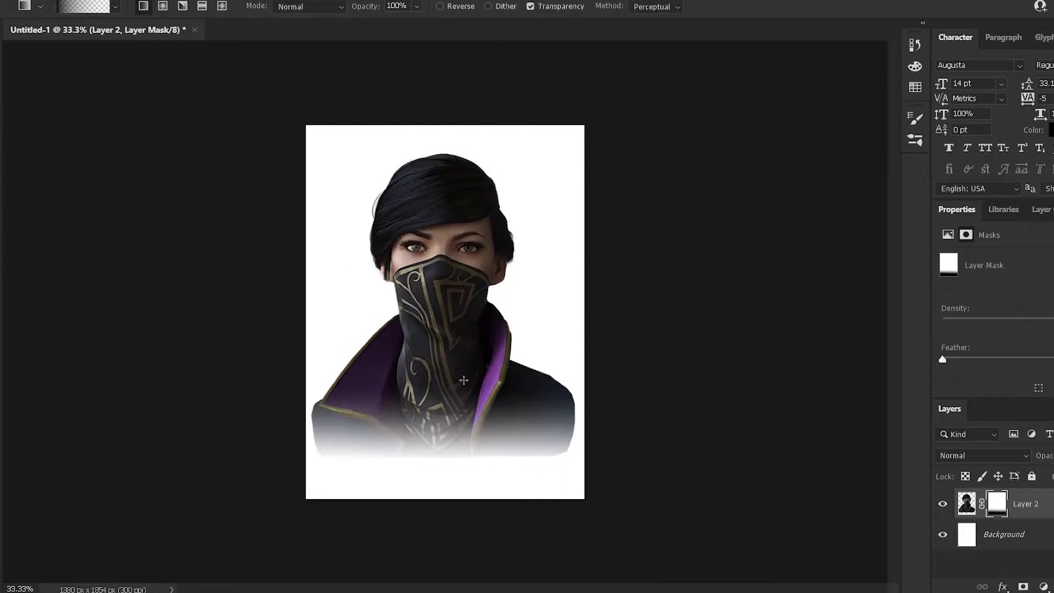
{"action": "key", "text": "b"}
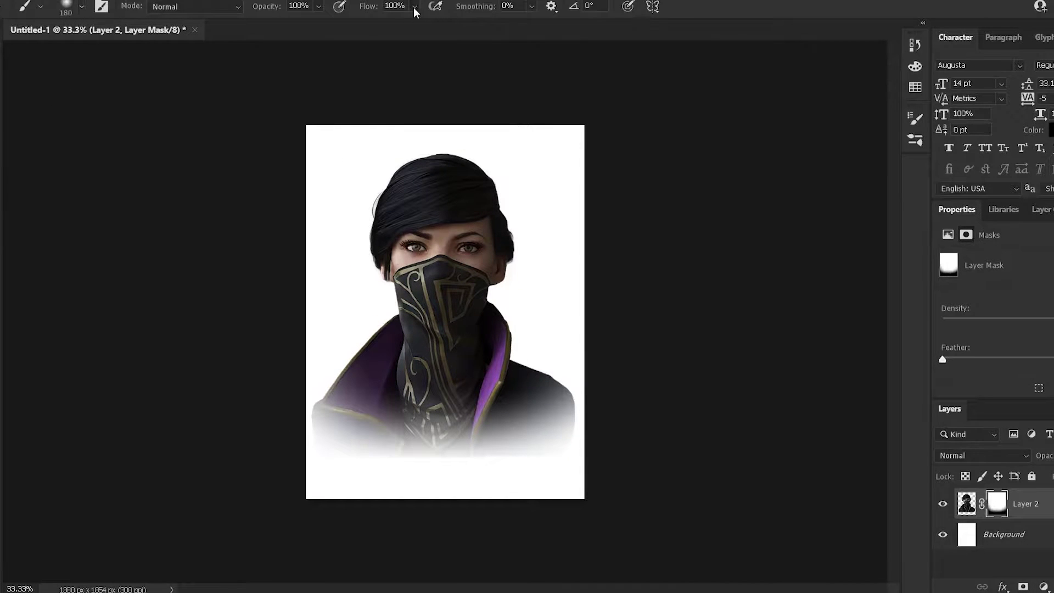
Shrink the portrait slightly and fill the Background layer with black.
{"action": "key", "text": "ctrl+t"}
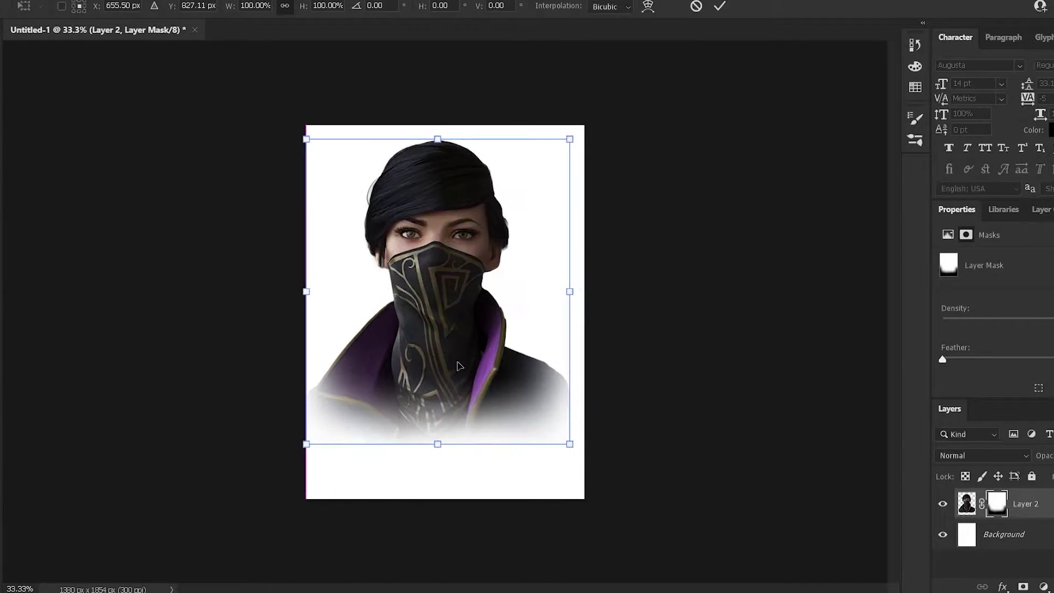
{"action": "left_click_drag", "start_coordinate": [306, 136], "coordinate": [318, 150]}
{"action": "key", "text": "Return"}
{"action": "left_click", "coordinate": [1004, 534]}
{"action": "key", "text": "shift+g"}
{"action": "left_click", "coordinate": [316, 407]}
{"action": "key", "text": "ctrl+plus"}
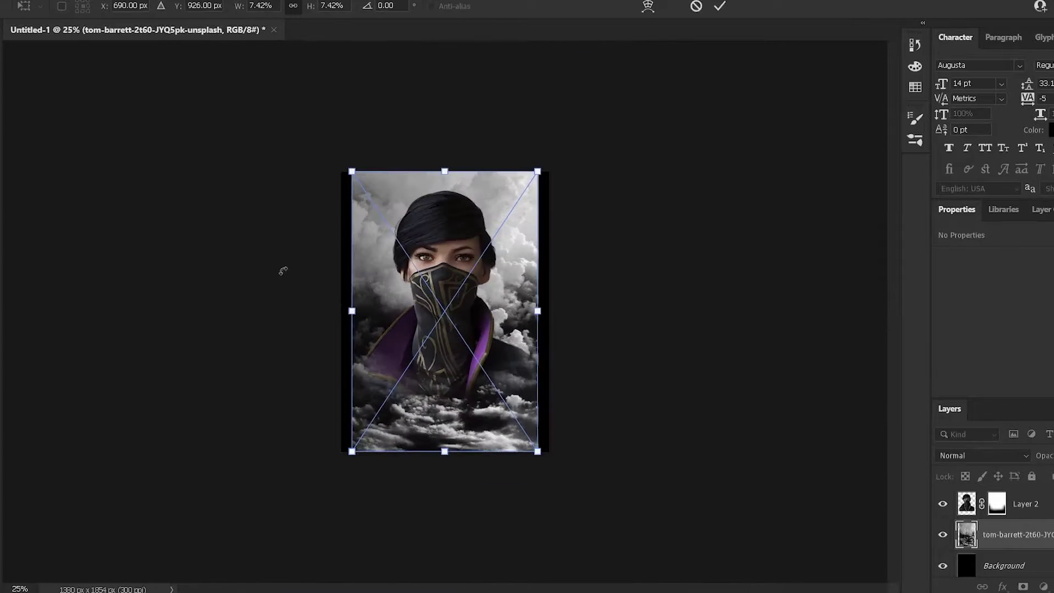
Scale the grey cloud photo over the page, fade its bottom, and paint dark shading over her.
{"action": "left_click_drag", "start_coordinate": [348, 164], "coordinate": [339, 134]}
{"action": "key", "text": "Return"}
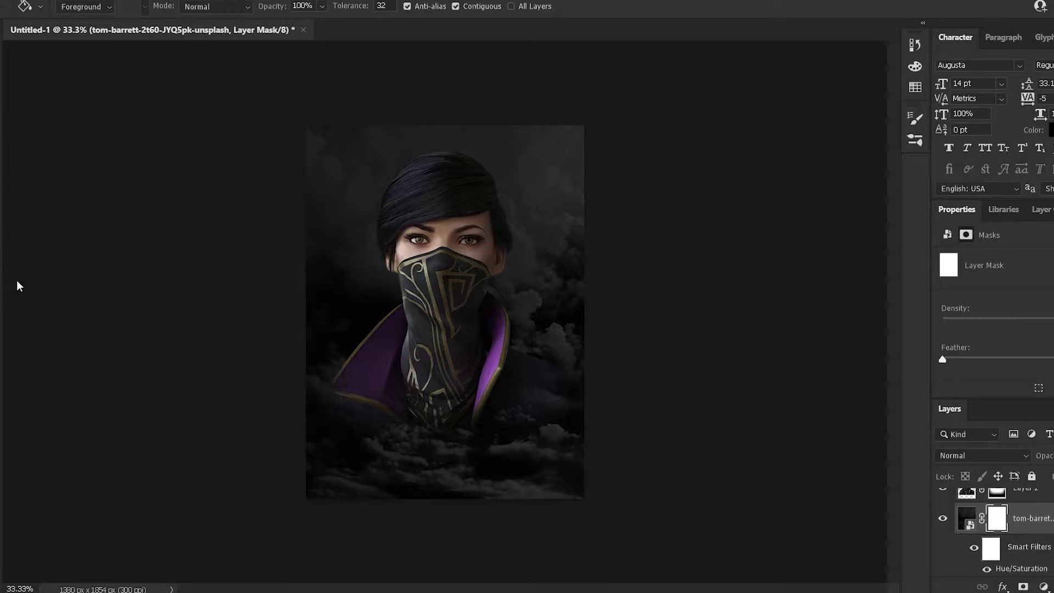
{"action": "left_click_drag", "start_coordinate": [447, 523], "coordinate": [447, 555]}
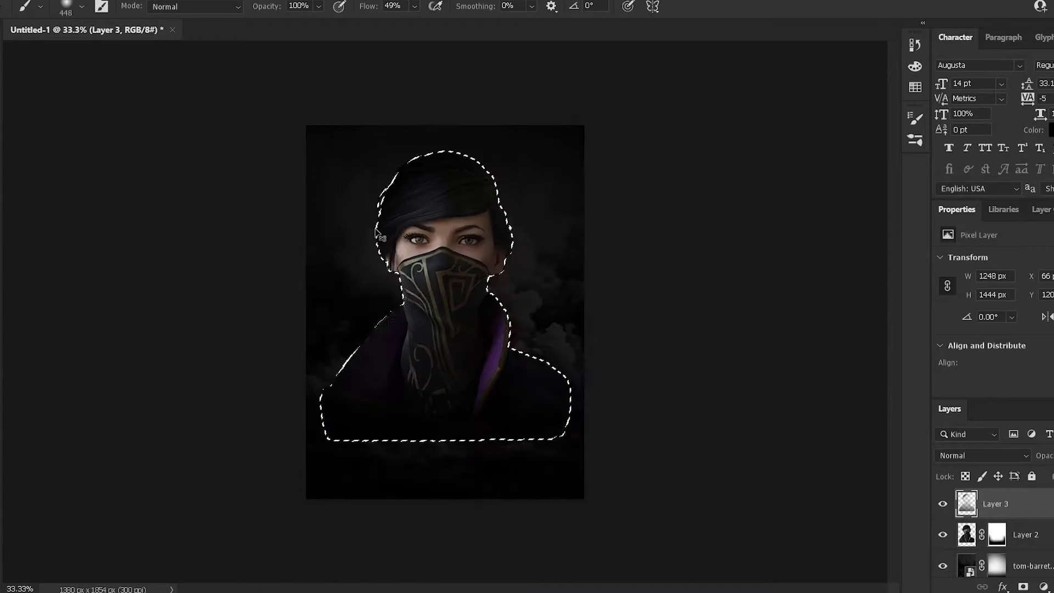
{"action": "left_click_drag", "start_coordinate": [363, 233], "coordinate": [481, 311]}
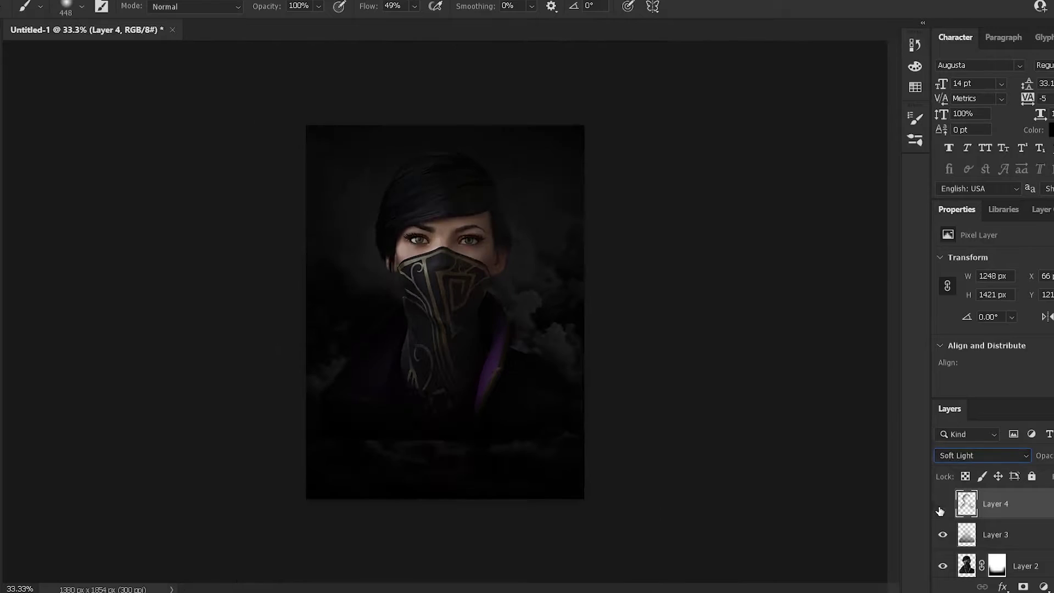
{"action": "key", "text": "ctrl+plus"}
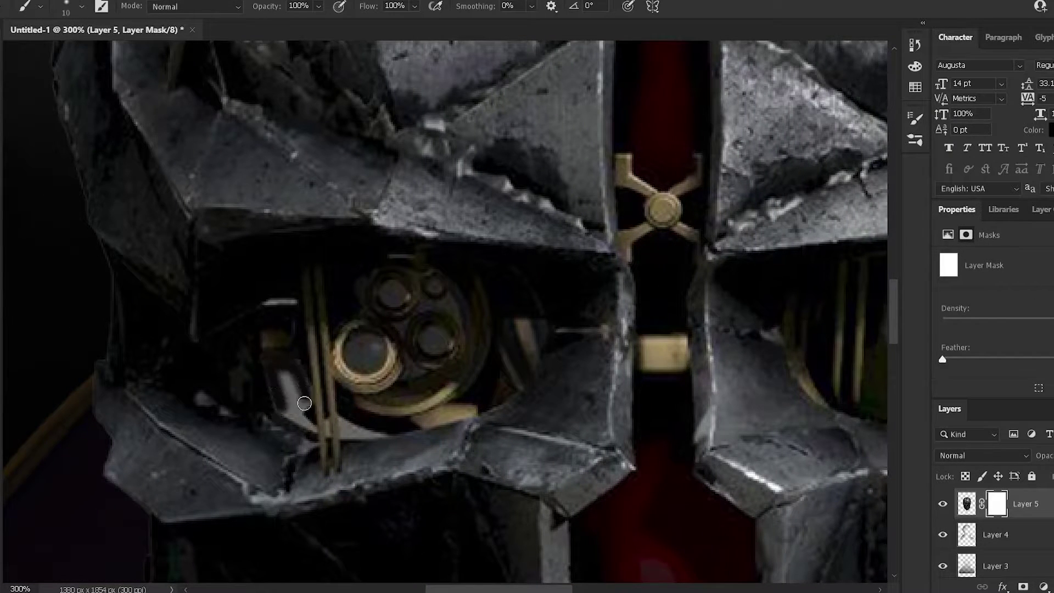
Shrink the metal mask layer to about 85% and move it up.
{"action": "scroll", "coordinate": [285, 304], "scroll_direction": "down", "scroll_amount": 2}
{"action": "scroll", "coordinate": [494, 324], "scroll_direction": "right", "scroll_amount": 3}
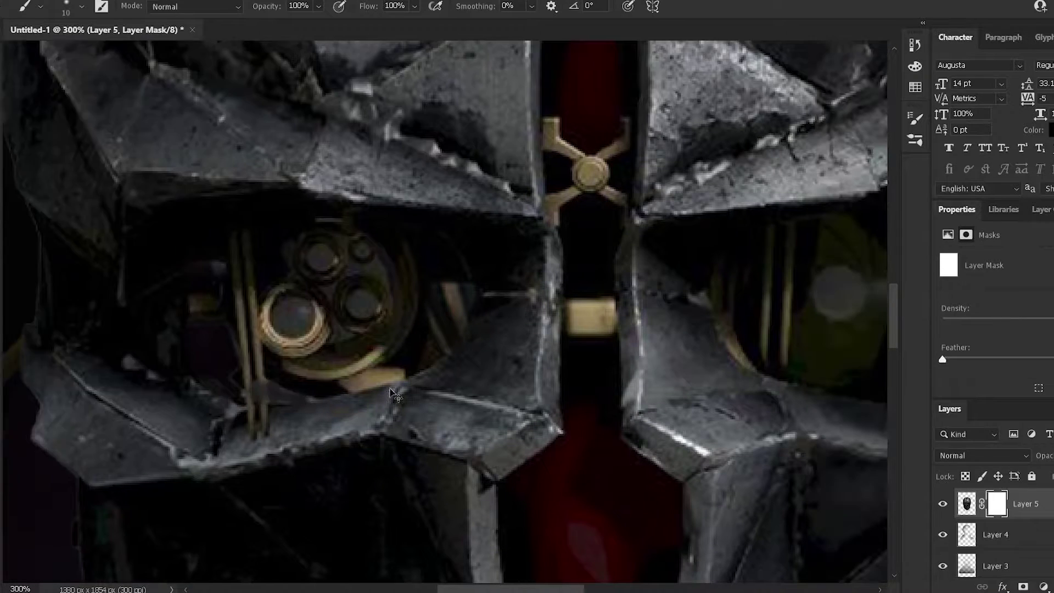
{"action": "scroll", "coordinate": [712, 340], "scroll_direction": "right", "scroll_amount": 5}
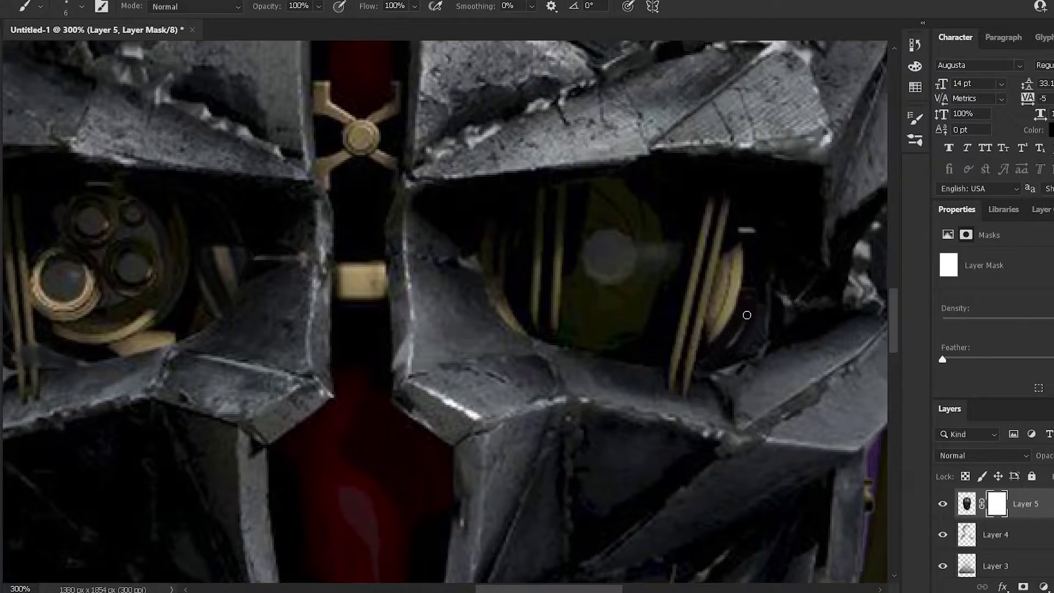
{"action": "key", "text": "ctrl+0"}
{"action": "key", "text": "ctrl+t"}
{"action": "left_click_drag", "start_coordinate": [433, 335], "coordinate": [427, 303]}
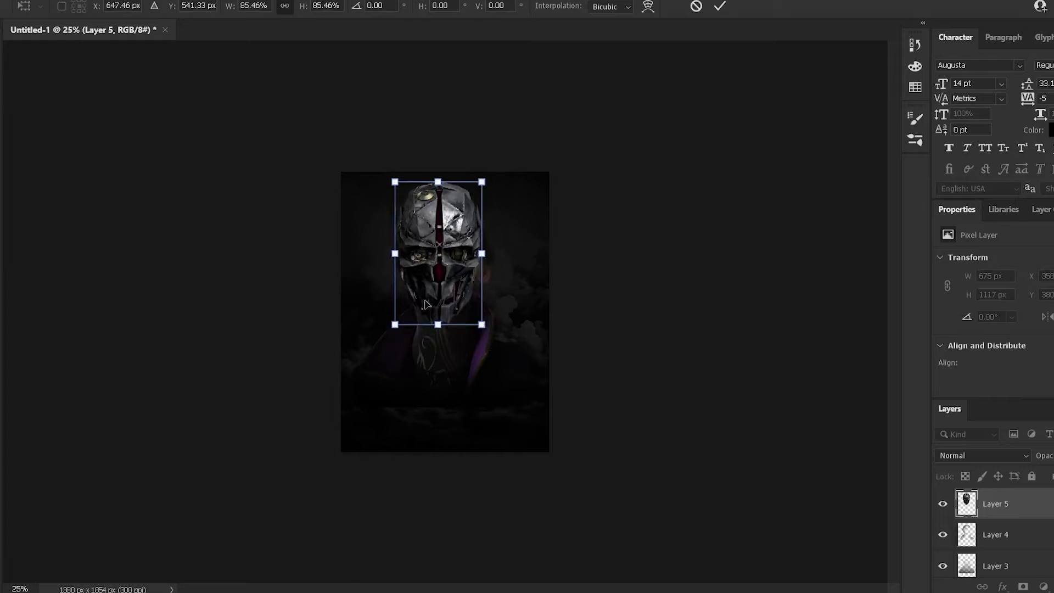
{"action": "key", "text": "Return"}
{"action": "key", "text": "b"}
{"action": "key", "text": "ctrl+plus"}
{"action": "key", "text": "ctrl+plus"}
Darken the mask with a clipped Hue/Saturation adjustment at lower Lightness.
{"action": "left_click", "coordinate": [1043, 587]}
{"action": "left_click_drag", "start_coordinate": [1025, 371], "coordinate": [984, 373]}
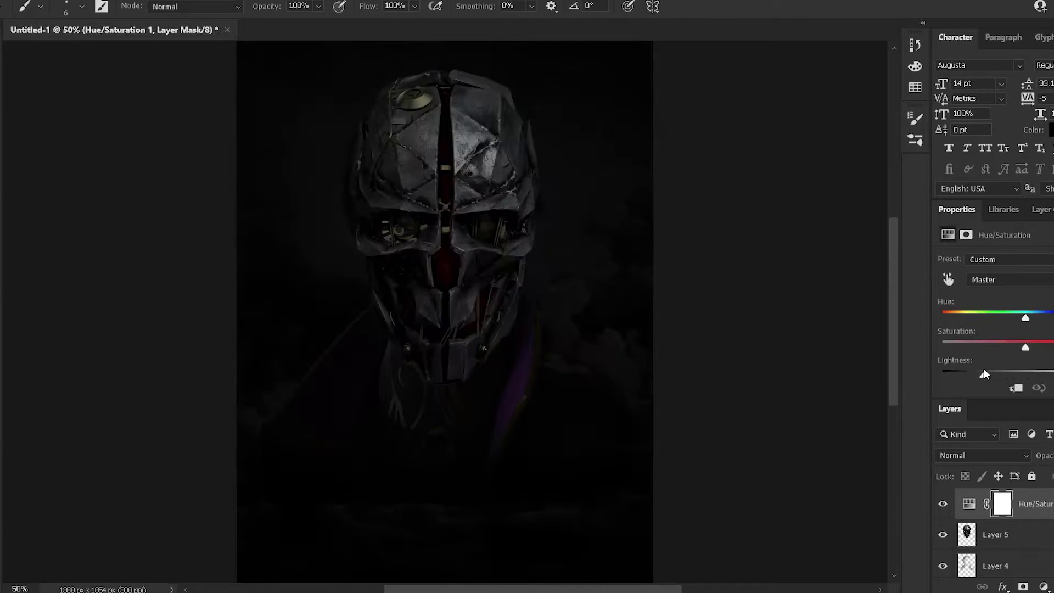
{"action": "key", "text": "ctrl+alt+g"}
Fill a new layer with a gradient inside the mask outline and set blend modes to Screen and Overlay.
{"action": "left_click", "coordinate": [967, 534], "text": "ctrl"}
{"action": "key", "text": "ctrl+shift+alt+n"}
{"action": "key", "text": "g"}
{"action": "left_click_drag", "start_coordinate": [276, 171], "coordinate": [476, 247]}
{"action": "key", "text": "ctrl+d"}
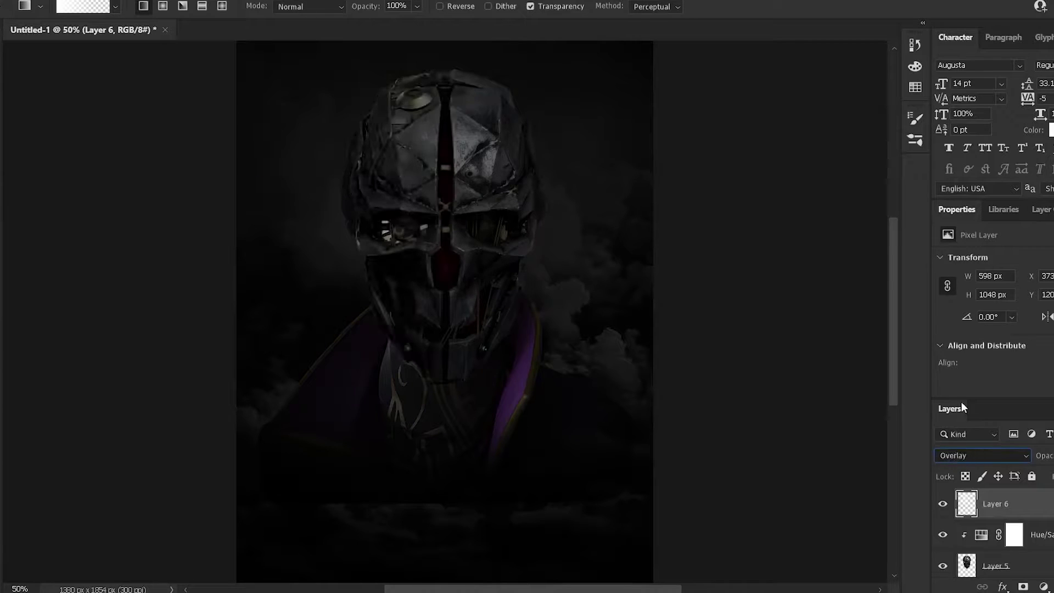
{"action": "key", "text": "alt+bracketleft"}
{"action": "key", "text": "alt+bracketleft"}
{"action": "key", "text": "shift+alt+s"}
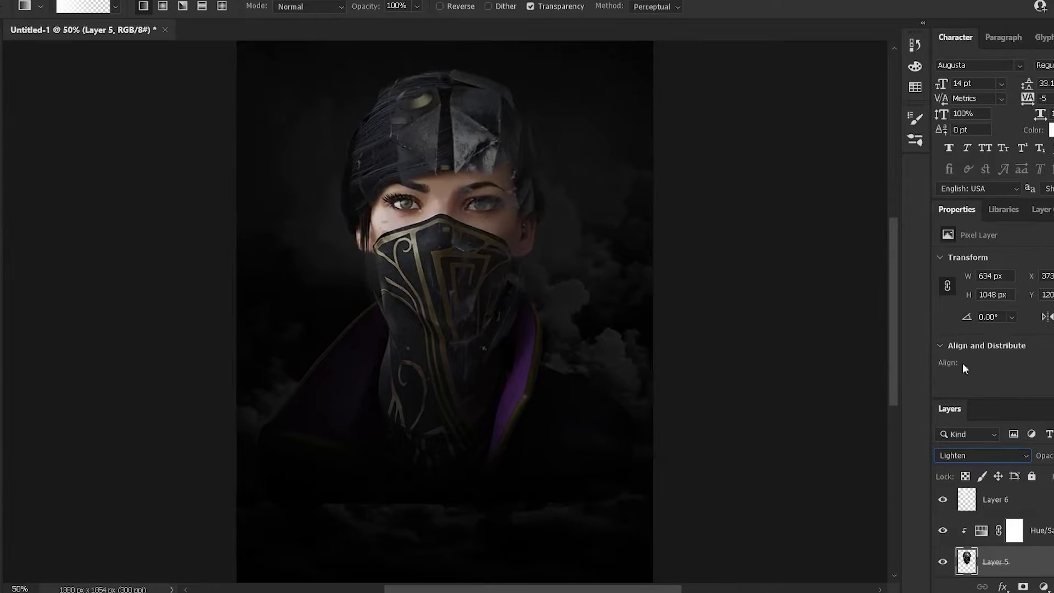
{"action": "key", "text": "shift+alt+o"}
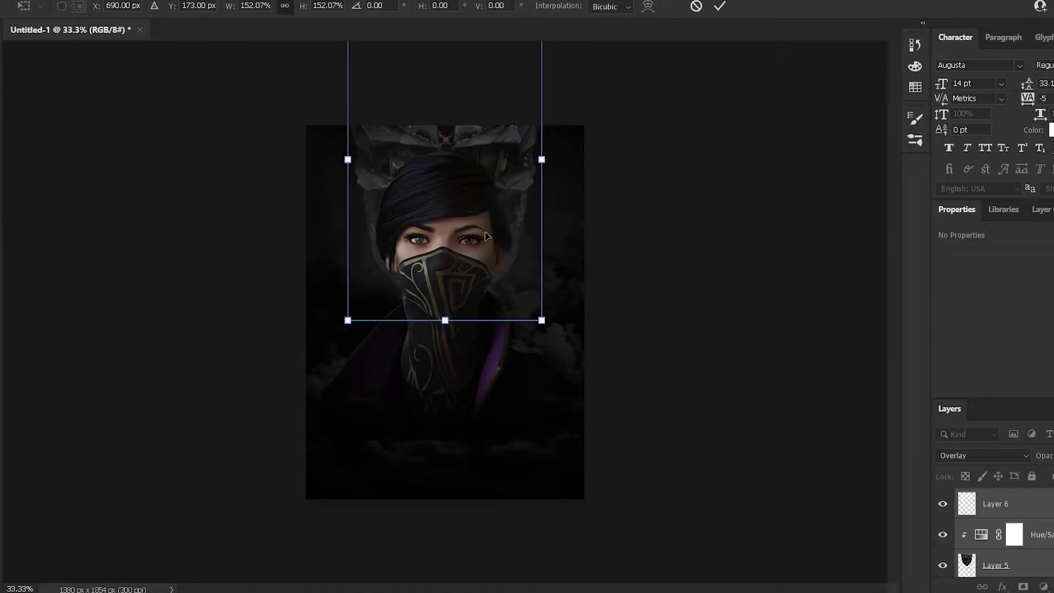
Commit the smoke image's transform beside her face and pick the Eyedropper.
{"action": "left_click", "coordinate": [720, 5]}
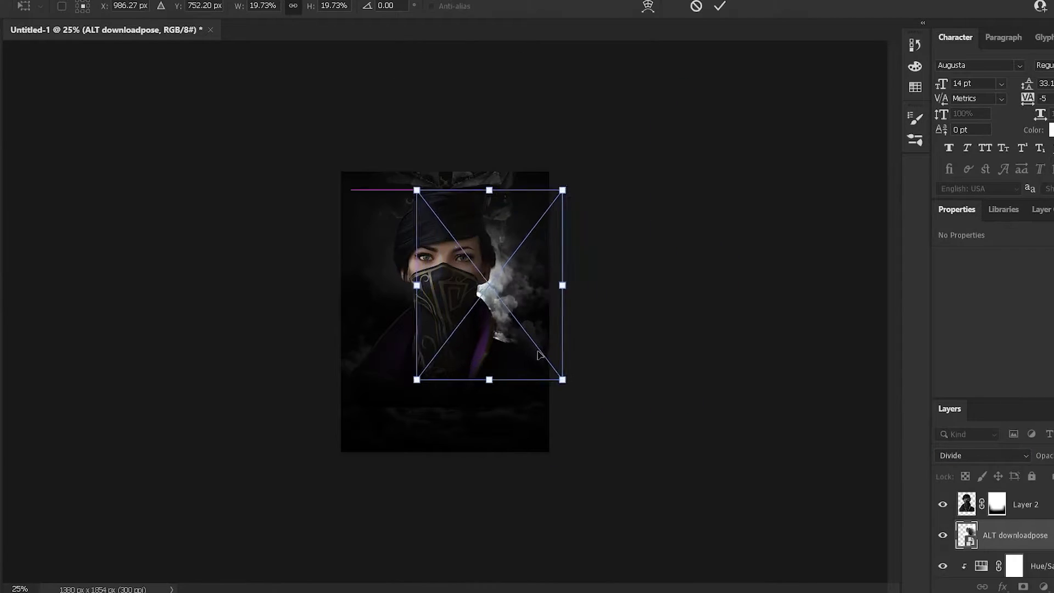
{"action": "key", "text": "i"}
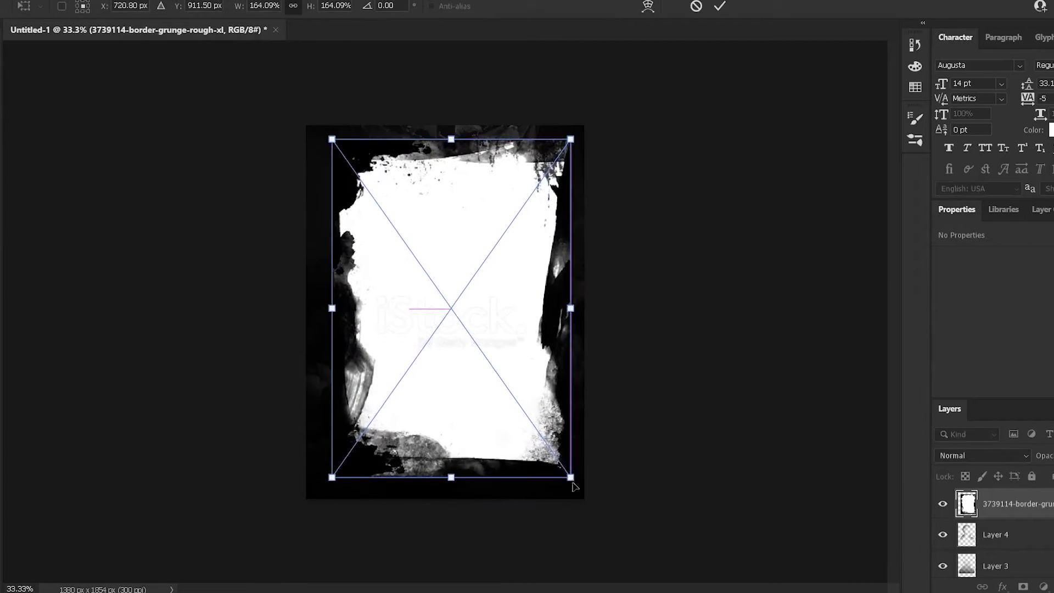
Confirm the grunge border size, mask away the throne's top edge, apply the mask and lower opacity.
{"action": "left_click", "coordinate": [718, 8]}
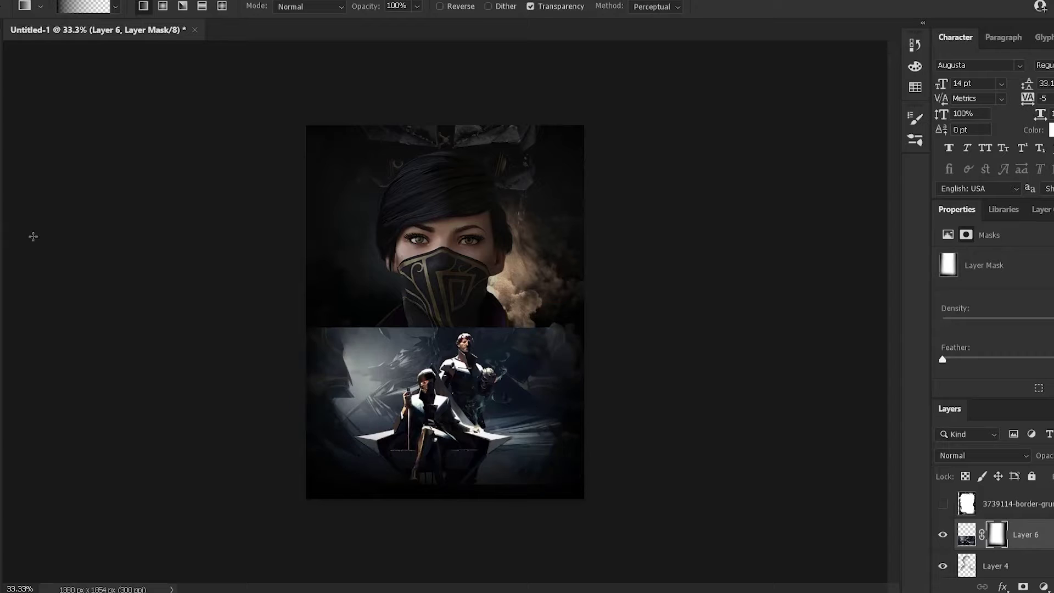
{"action": "mouse_move", "coordinate": [529, 331]}
{"action": "left_mouse_down"}
{"action": "mouse_move", "coordinate": [334, 348]}
{"action": "mouse_move", "coordinate": [299, 329]}
{"action": "mouse_move", "coordinate": [422, 269]}
{"action": "left_mouse_up"}
{"action": "key", "text": "ctrl+plus"}
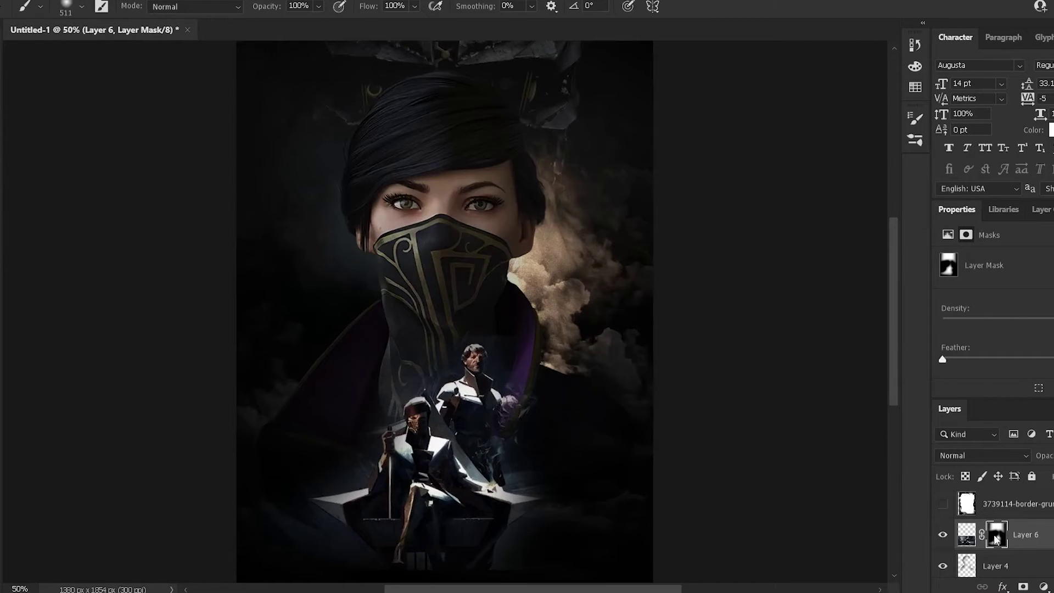
{"action": "right_click", "coordinate": [996, 541]}
{"action": "left_click", "coordinate": [990, 467]}
{"action": "left_click_drag", "start_coordinate": [1045, 455], "coordinate": [1051, 455]}
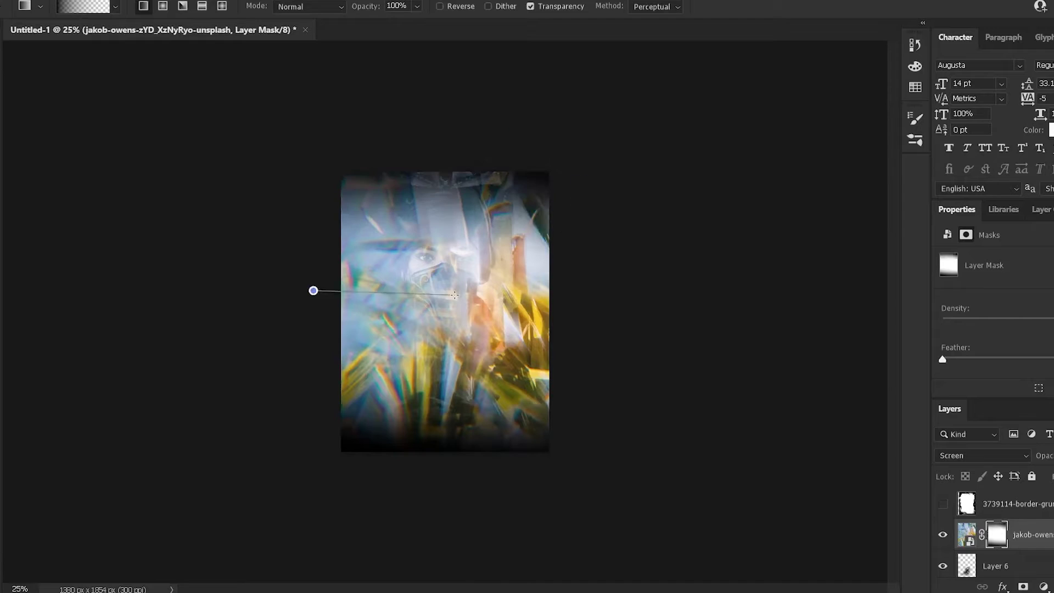
Darken the light's edges radially and brush it off her face and body at 39% opacity, 49% flow.
{"action": "left_click_drag", "start_coordinate": [313, 289], "coordinate": [594, 343]}
{"action": "key", "text": "ctrl+plus"}
{"action": "key", "text": "b"}
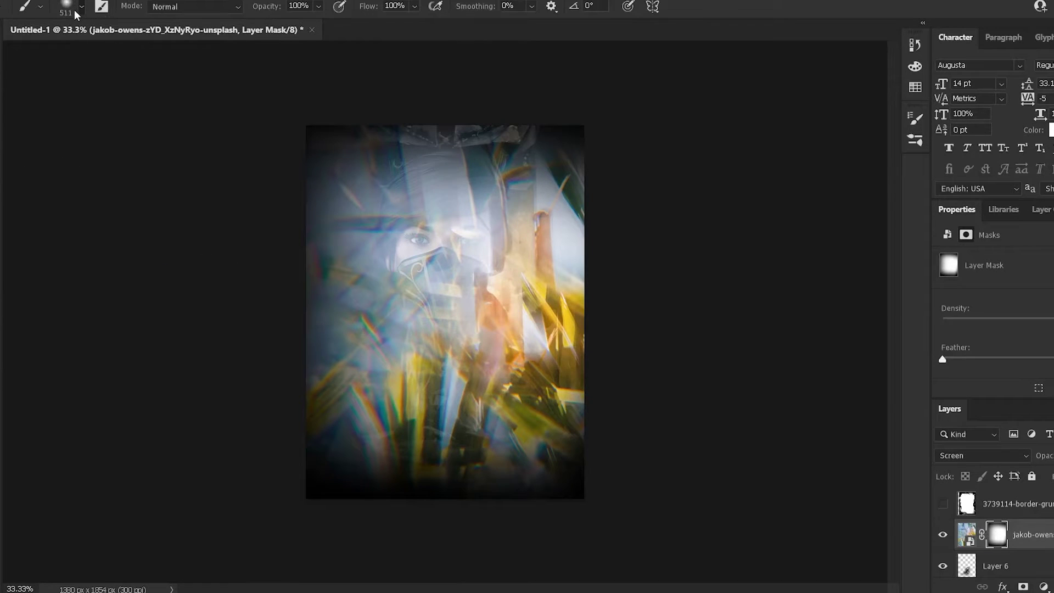
{"action": "key", "text": "3"}
{"action": "key", "text": "9"}
{"action": "left_click_drag", "start_coordinate": [406, 231], "coordinate": [472, 286]}
{"action": "left_click_drag", "start_coordinate": [494, 198], "coordinate": [417, 319]}
{"action": "left_click_drag", "start_coordinate": [418, 203], "coordinate": [489, 258]}
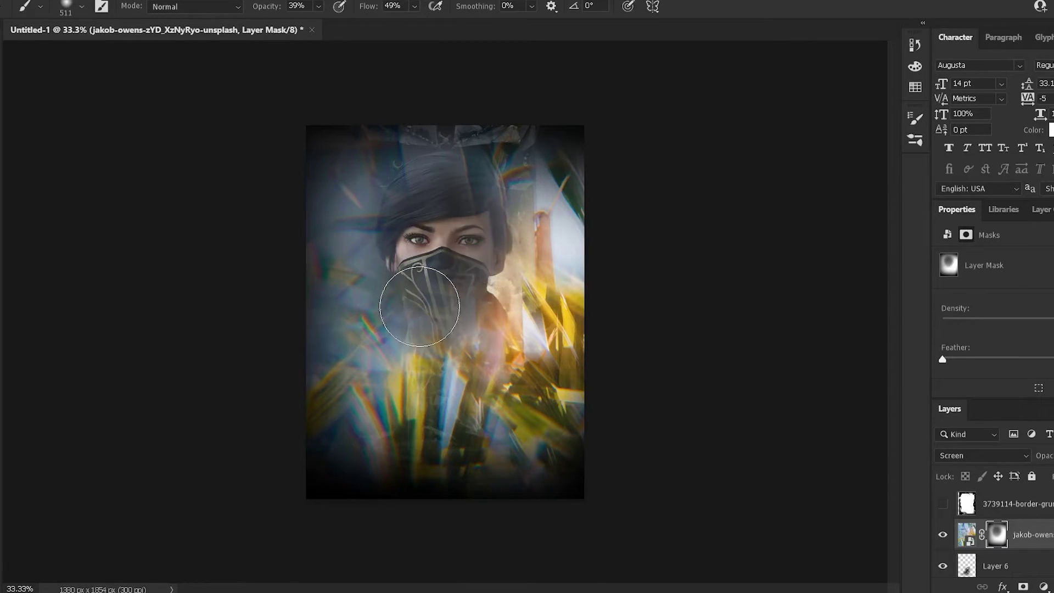
{"action": "mouse_move", "coordinate": [439, 286]}
{"action": "left_mouse_down"}
{"action": "mouse_move", "coordinate": [391, 397]}
{"action": "mouse_move", "coordinate": [502, 372]}
{"action": "mouse_move", "coordinate": [506, 404]}
{"action": "left_mouse_up"}
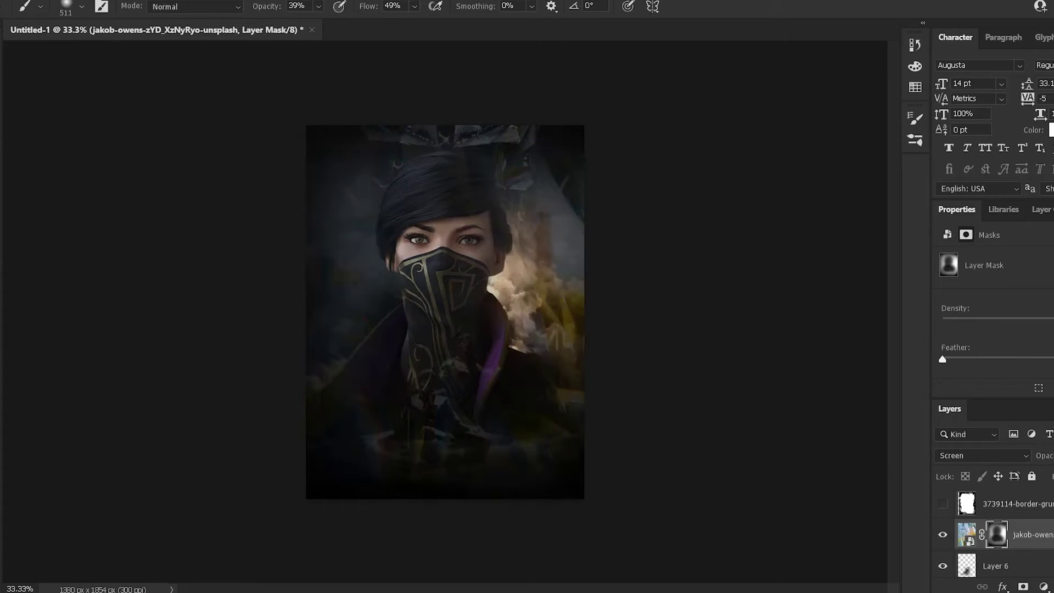
Tone down the prismatic light in the upper-left and upper-right background.
{"action": "left_click_drag", "start_coordinate": [346, 308], "coordinate": [348, 145]}
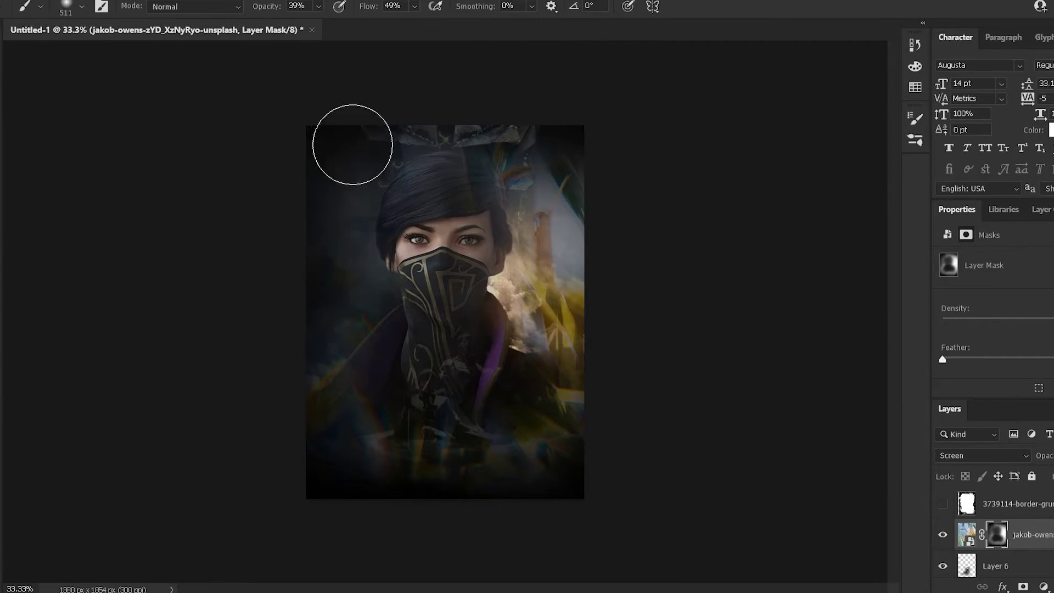
{"action": "mouse_move", "coordinate": [505, 115]}
{"action": "left_mouse_down"}
{"action": "mouse_move", "coordinate": [577, 231]}
{"action": "mouse_move", "coordinate": [428, 478]}
{"action": "left_mouse_up"}
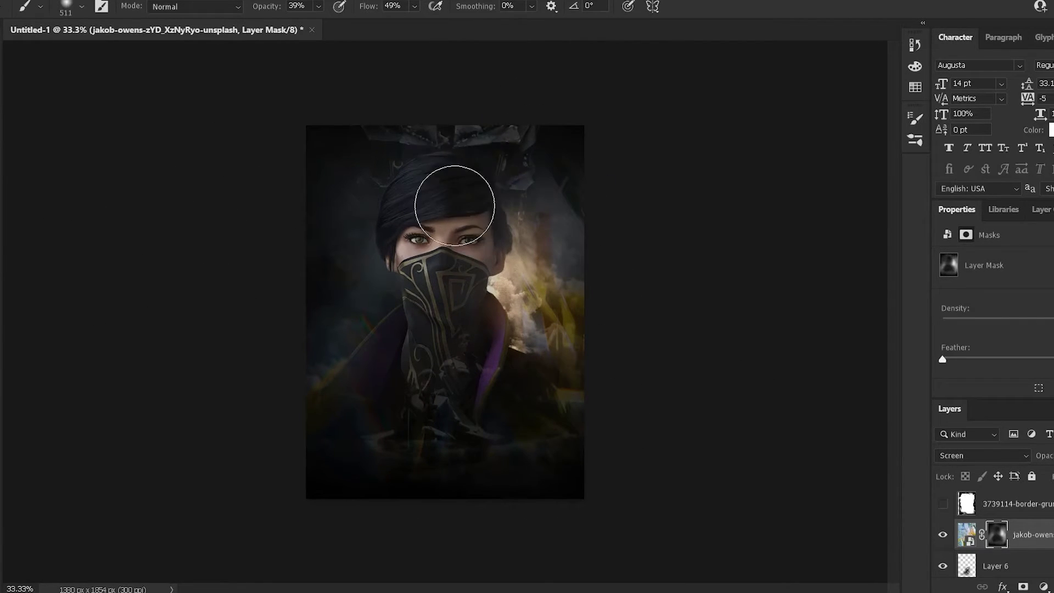
{"action": "key", "text": "ctrl+plus"}
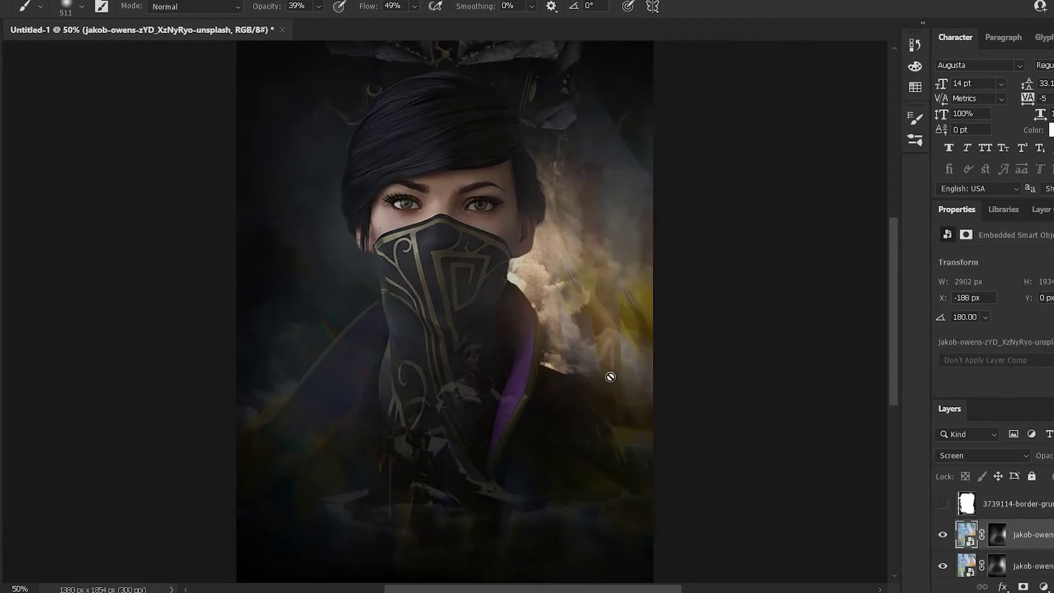
Screen the cracked-glass texture over the poster, resize it, and mask it off her chest.
{"action": "key", "text": "Return"}
{"action": "key", "text": "ctrl+minus"}
{"action": "left_click", "coordinate": [977, 455]}
{"action": "left_click", "coordinate": [980, 339]}
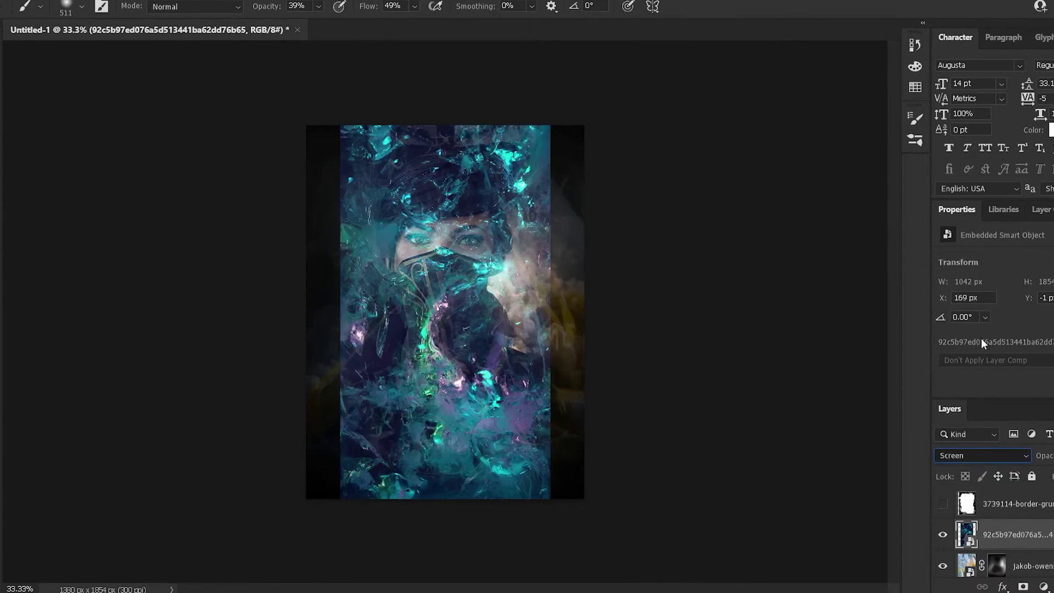
{"action": "key", "text": "ctrl+t"}
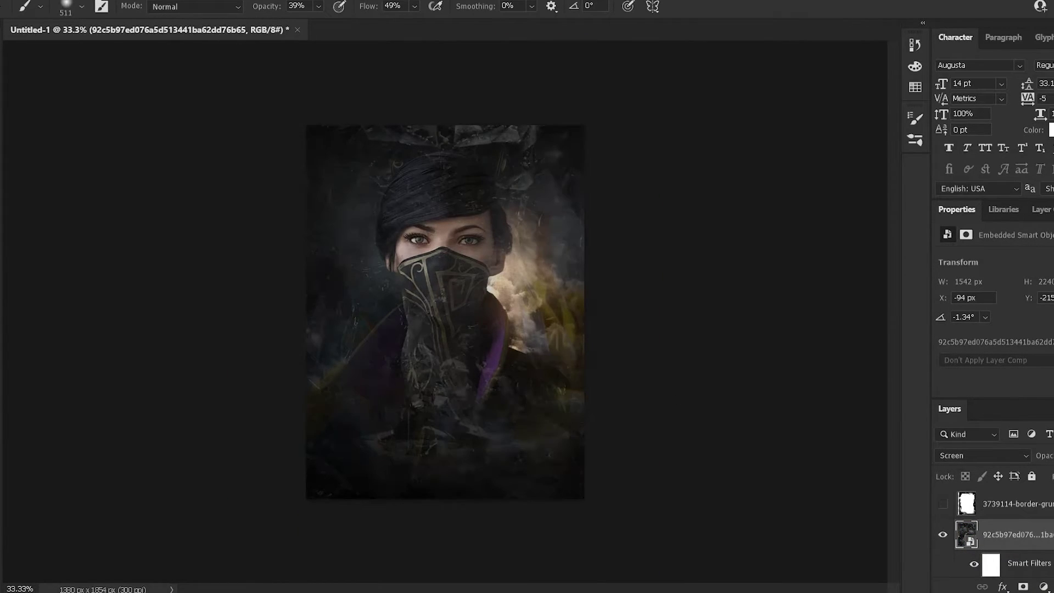
{"action": "left_click", "coordinate": [991, 563]}
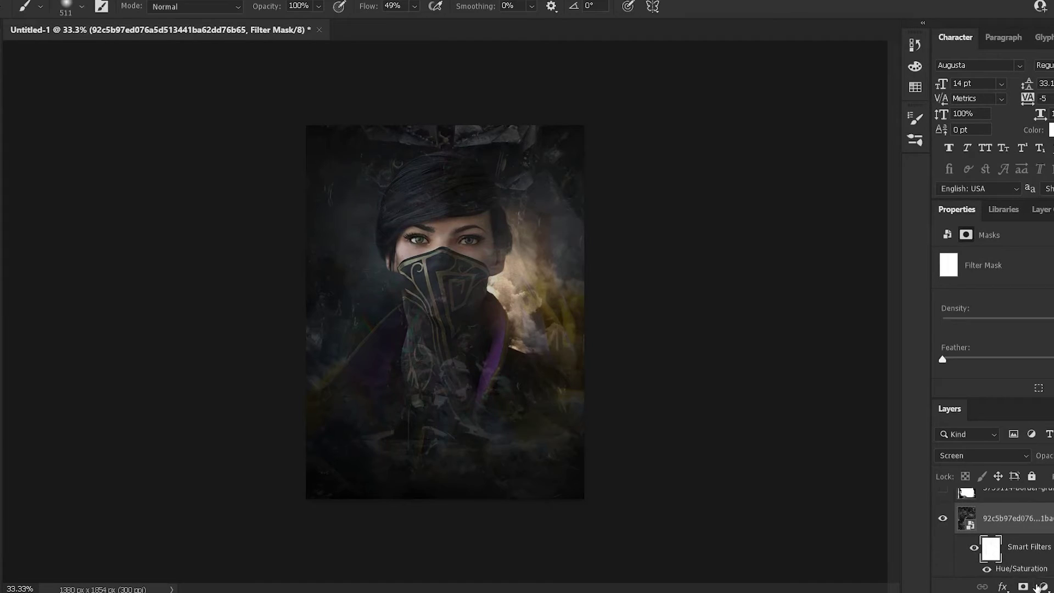
{"action": "left_click_drag", "start_coordinate": [472, 357], "coordinate": [409, 391]}
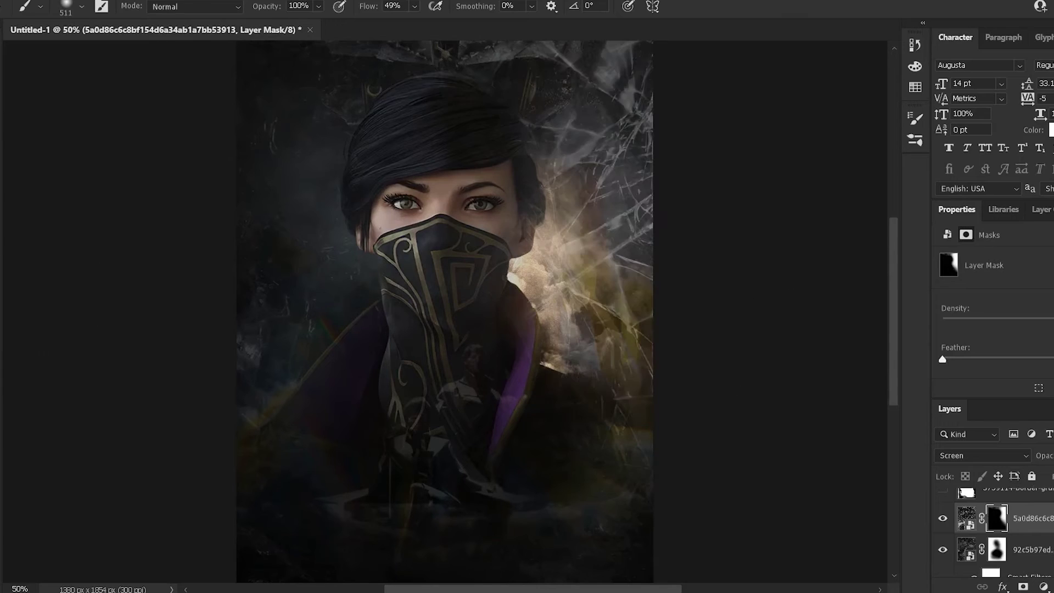
Hide the glass layer, paint orange over both crescent ornaments, and blend it in Soft Light.
{"action": "key", "text": "ctrl+minus"}
{"action": "left_click", "coordinate": [943, 518]}
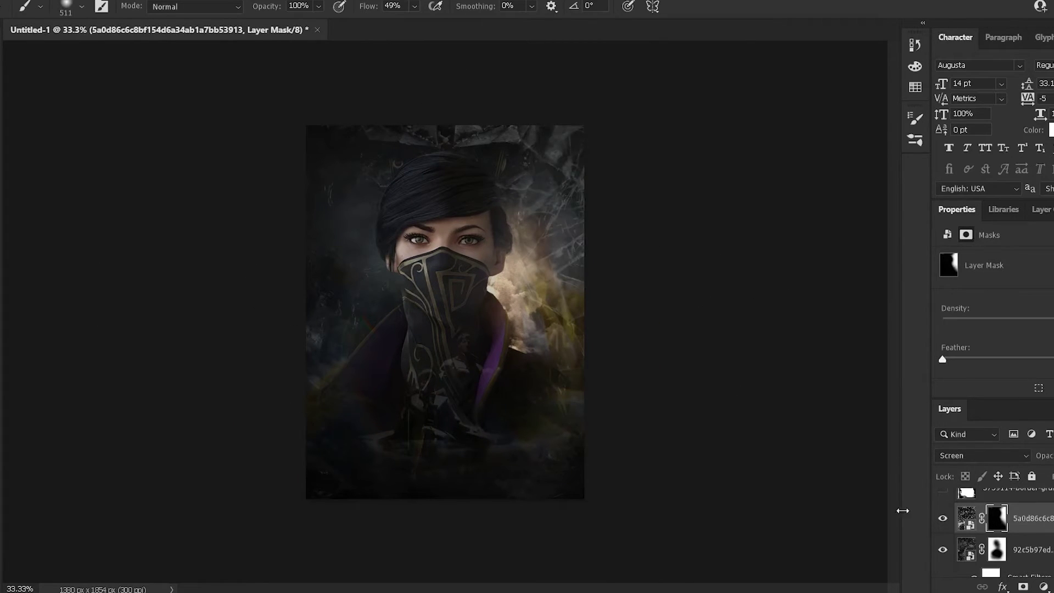
{"action": "scroll", "coordinate": [264, 205], "scroll_direction": "up", "scroll_amount": 2}
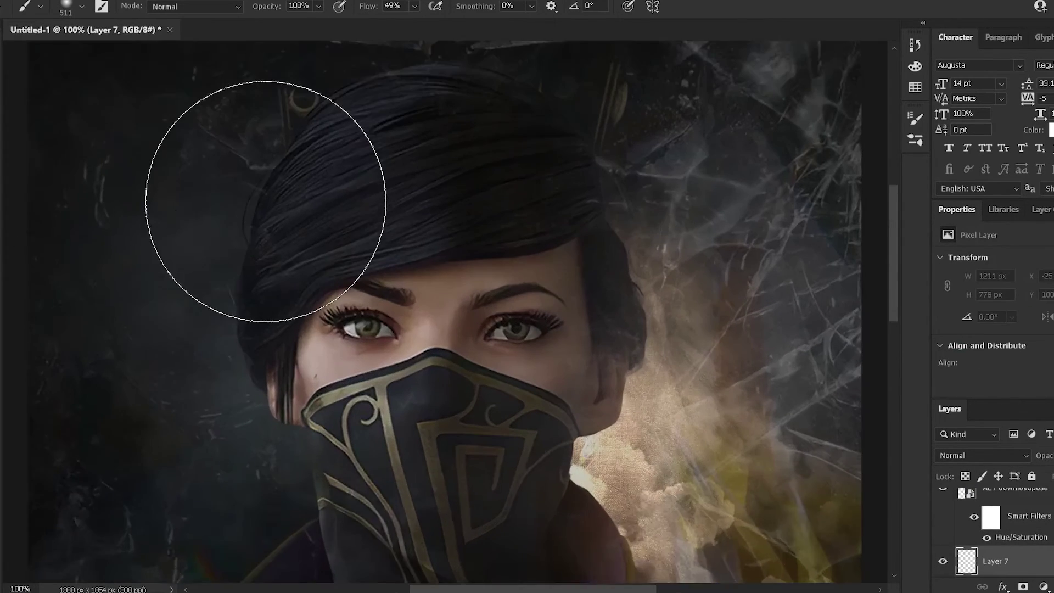
{"action": "scroll", "coordinate": [263, 205], "scroll_direction": "up", "scroll_amount": 2}
{"action": "key", "text": "ctrl+plus"}
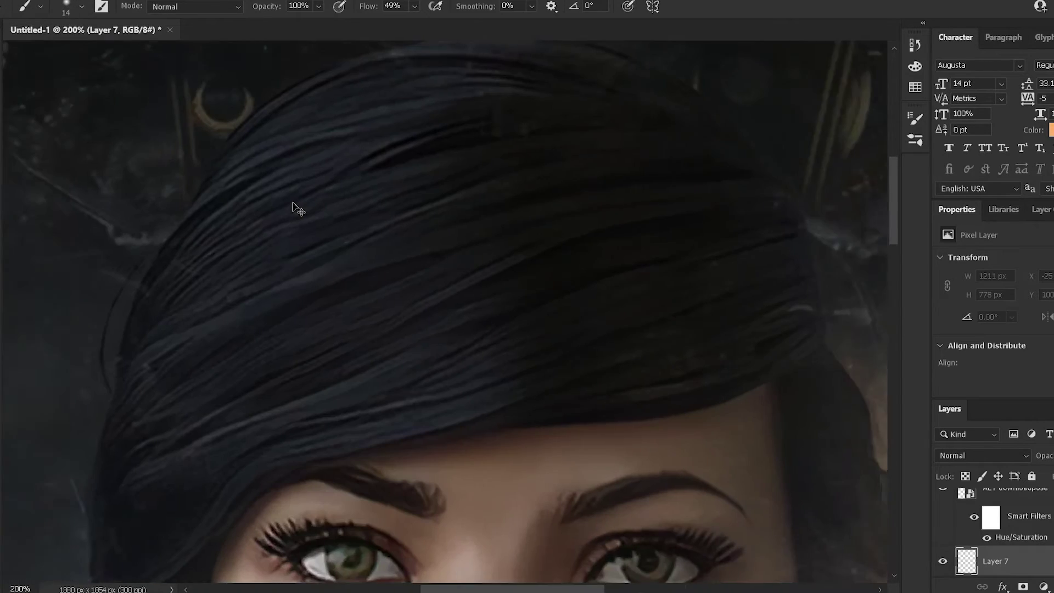
{"action": "left_click_drag", "start_coordinate": [285, 88], "coordinate": [324, 107]}
{"action": "left_click_drag", "start_coordinate": [731, 99], "coordinate": [766, 140]}
{"action": "key", "text": "ctrl+minus"}
{"action": "key", "text": "ctrl+minus"}
{"action": "left_click", "coordinate": [983, 455]}
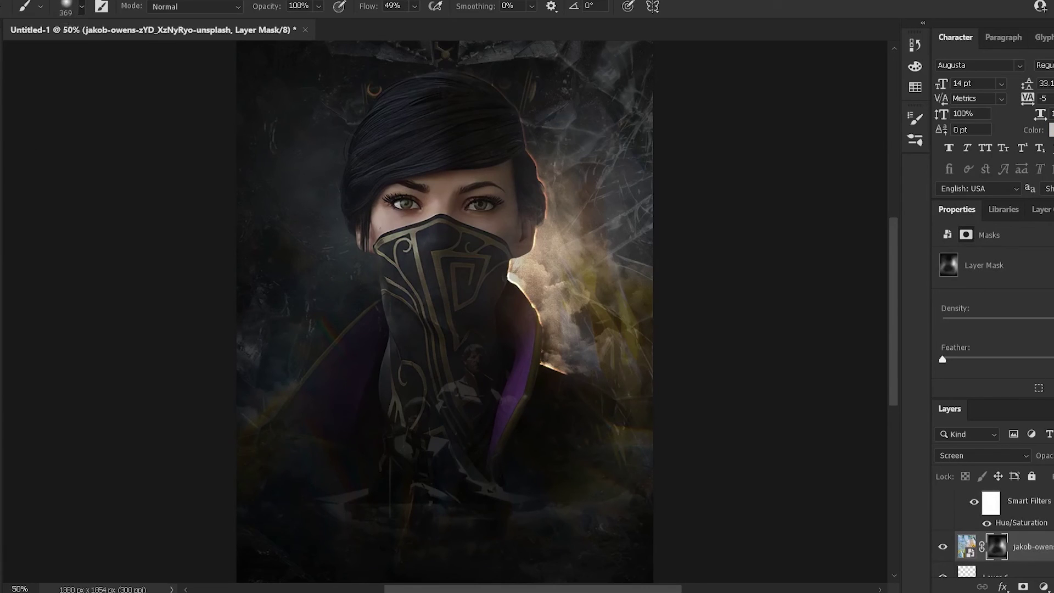
Brush black on the light layer's mask over the lower-left corner.
{"action": "left_click_drag", "start_coordinate": [285, 368], "coordinate": [231, 456]}
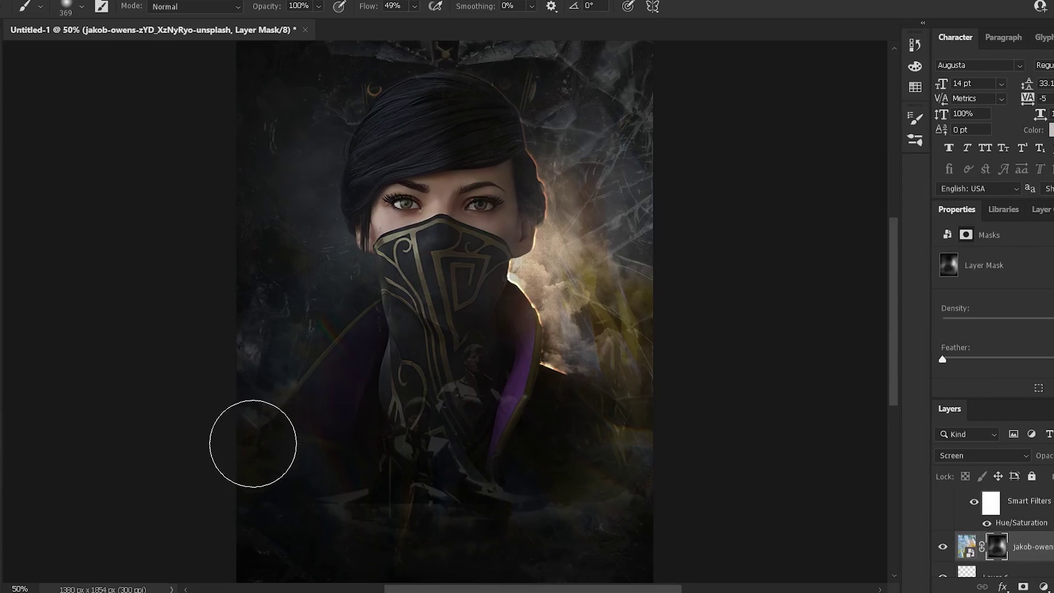